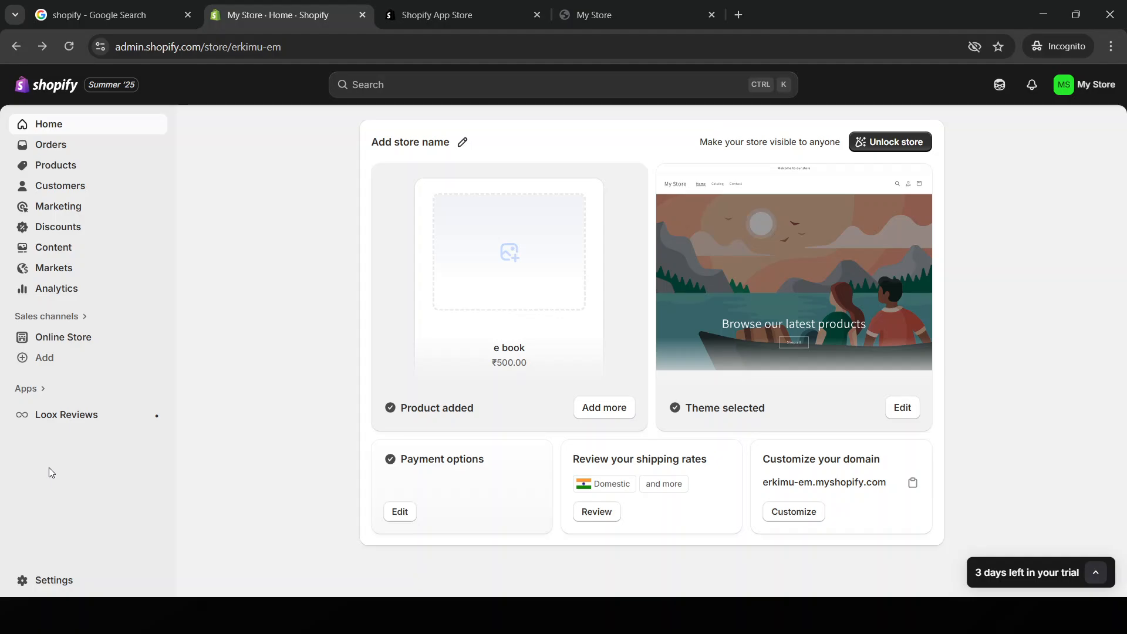
Open the store's Themes page and start customizing the current Dawn theme.
{"action": "left_click", "coordinate": [102, 344]}
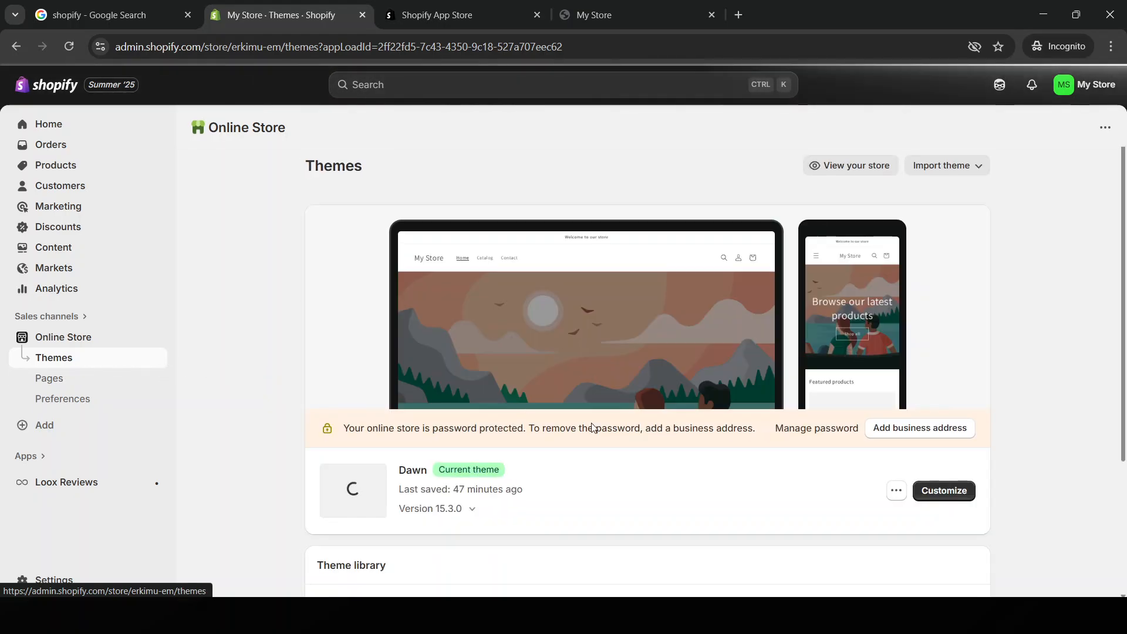
{"action": "left_click_drag", "start_coordinate": [398, 466], "coordinate": [587, 490]}
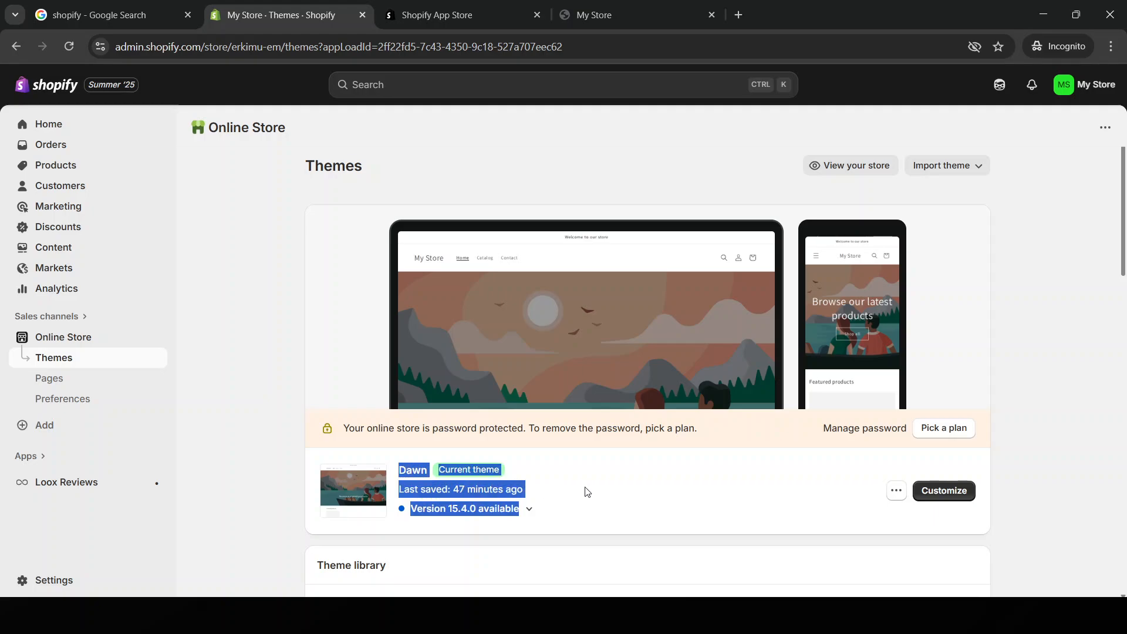
{"action": "left_click", "coordinate": [608, 492]}
{"action": "left_click", "coordinate": [939, 492]}
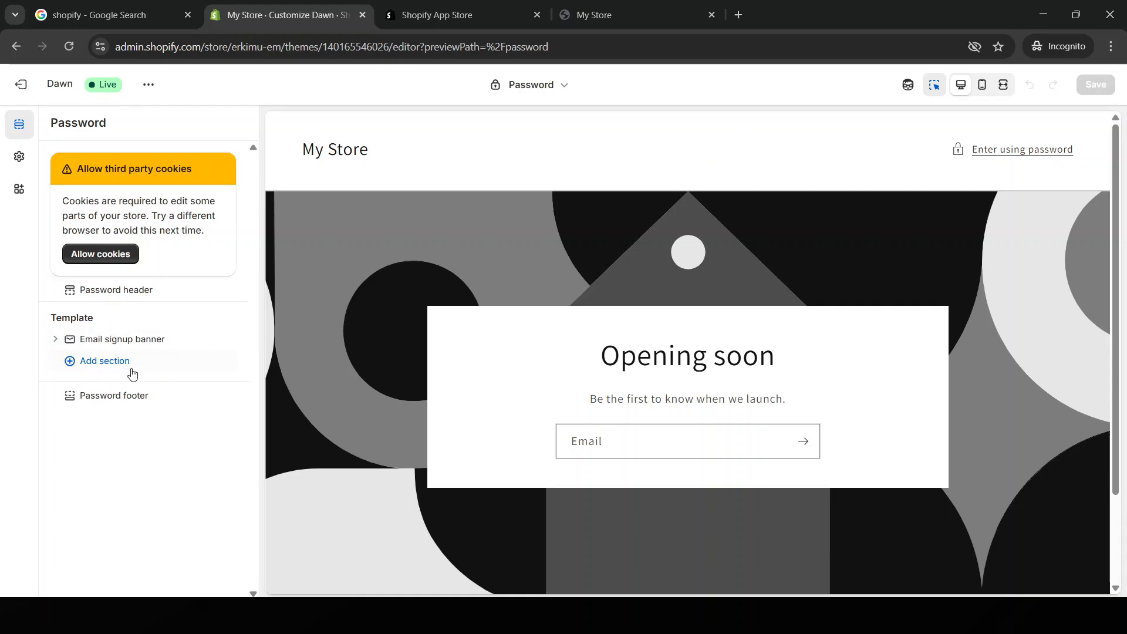
Compare the desktop and mobile previews of the password page, ending on the mobile preview.
{"action": "left_click", "coordinate": [982, 87]}
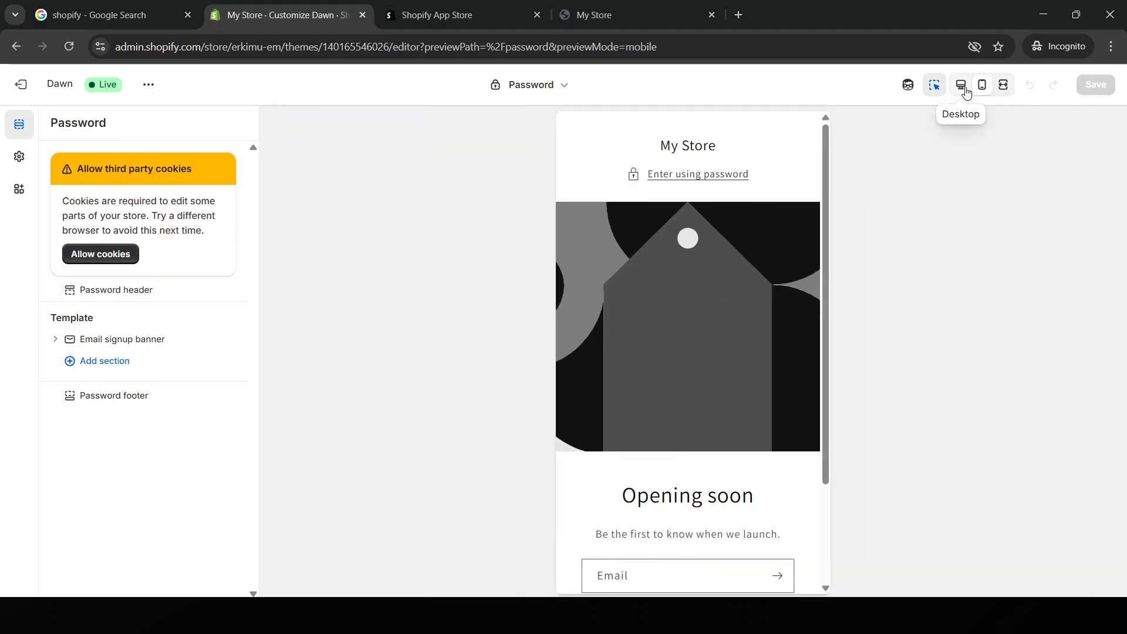
{"action": "left_click", "coordinate": [963, 89]}
{"action": "left_click", "coordinate": [981, 84]}
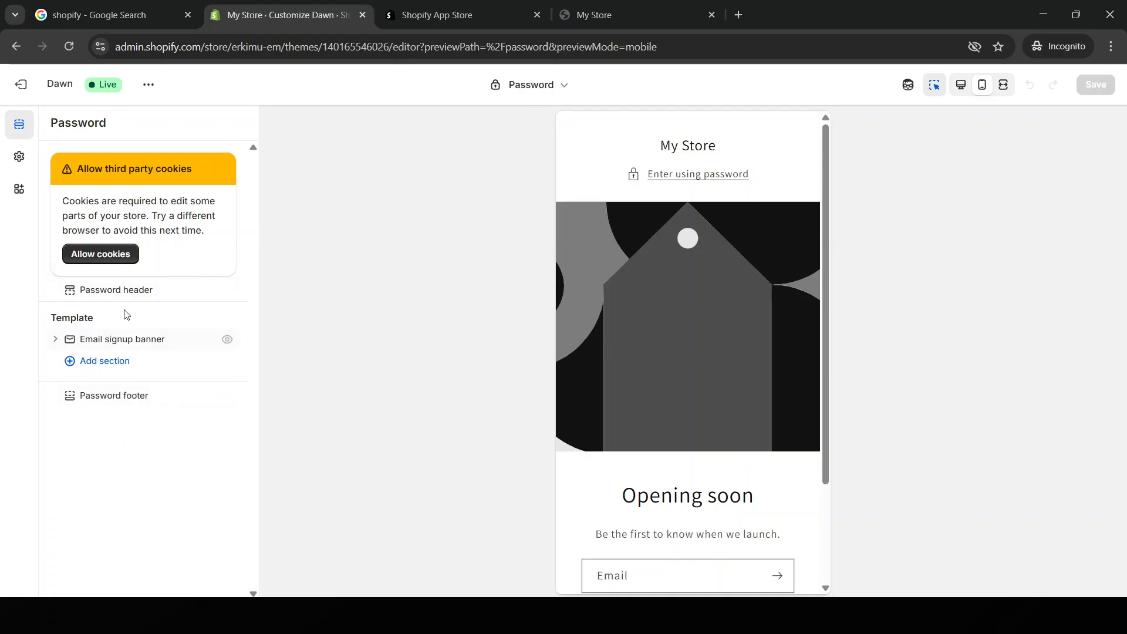
{"action": "left_click", "coordinate": [149, 85]}
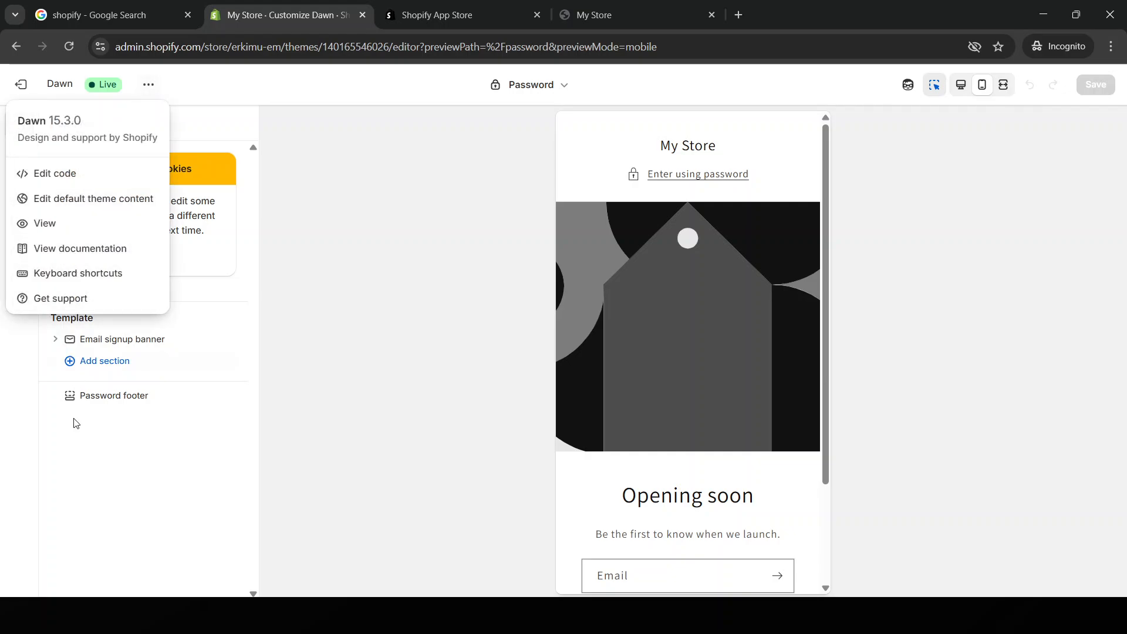
{"action": "left_click", "coordinate": [76, 445]}
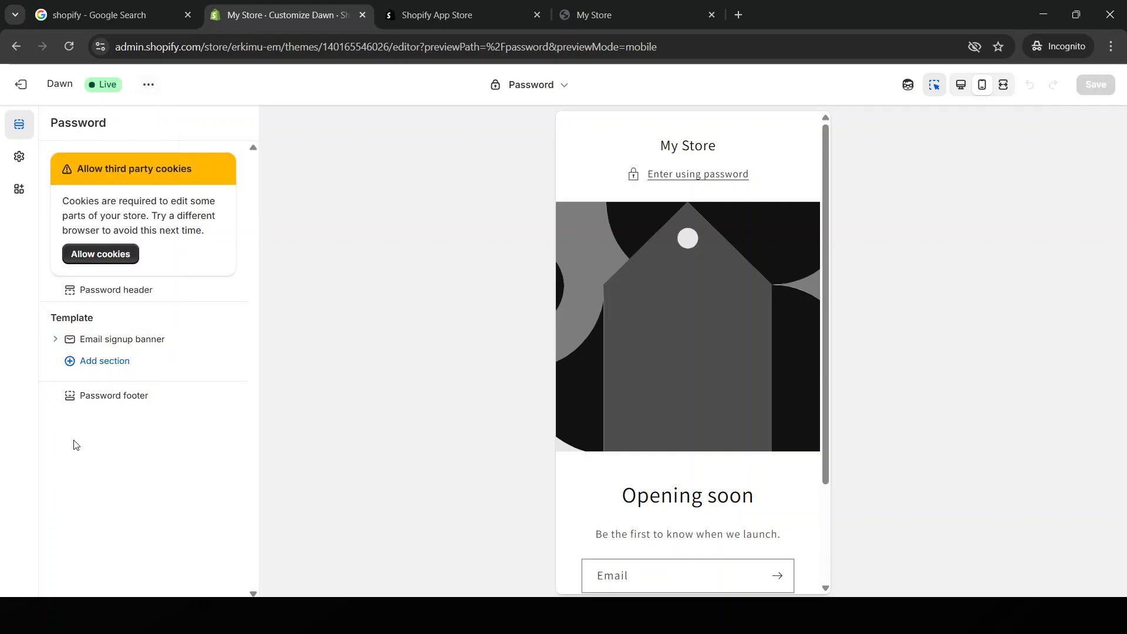
Look through the theme settings and expand the Blog cards options.
{"action": "left_click", "coordinate": [17, 164]}
{"action": "scroll", "coordinate": [161, 434], "scroll_direction": "down", "scroll_amount": 5}
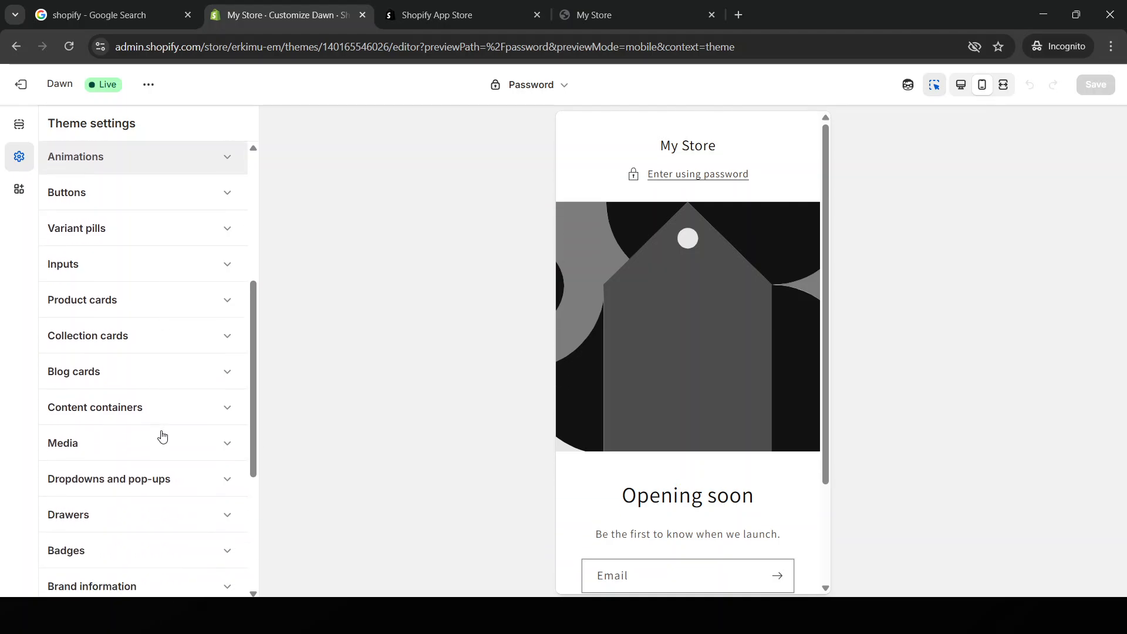
{"action": "left_click", "coordinate": [191, 378]}
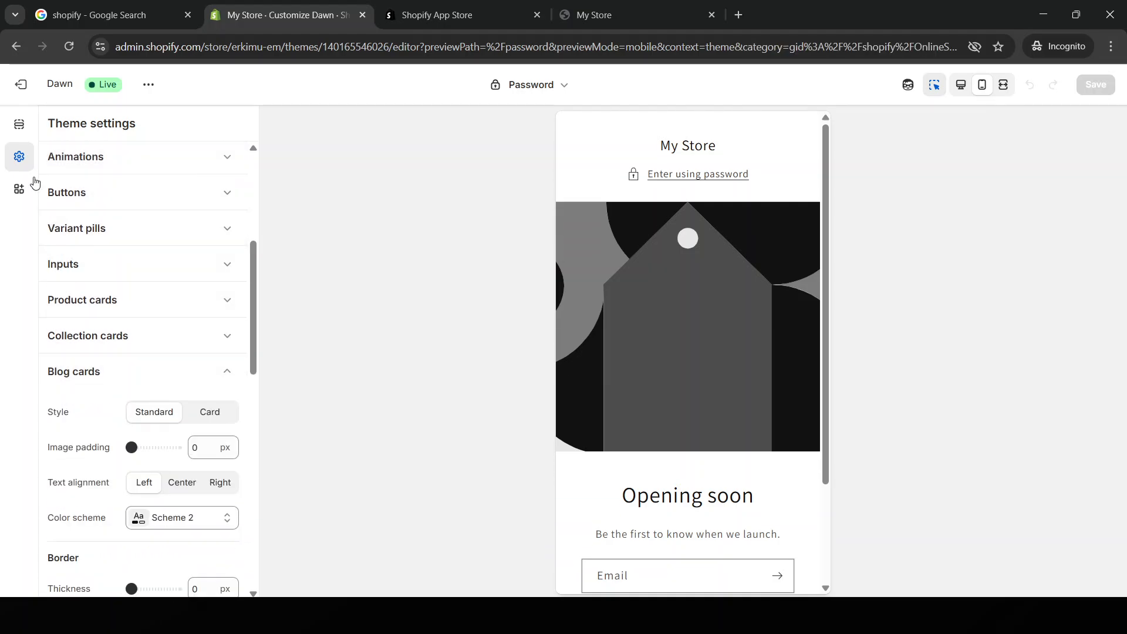
Add a Blog posts section to the password page template below the email signup banner.
{"action": "left_click", "coordinate": [19, 124]}
{"action": "left_click", "coordinate": [88, 362]}
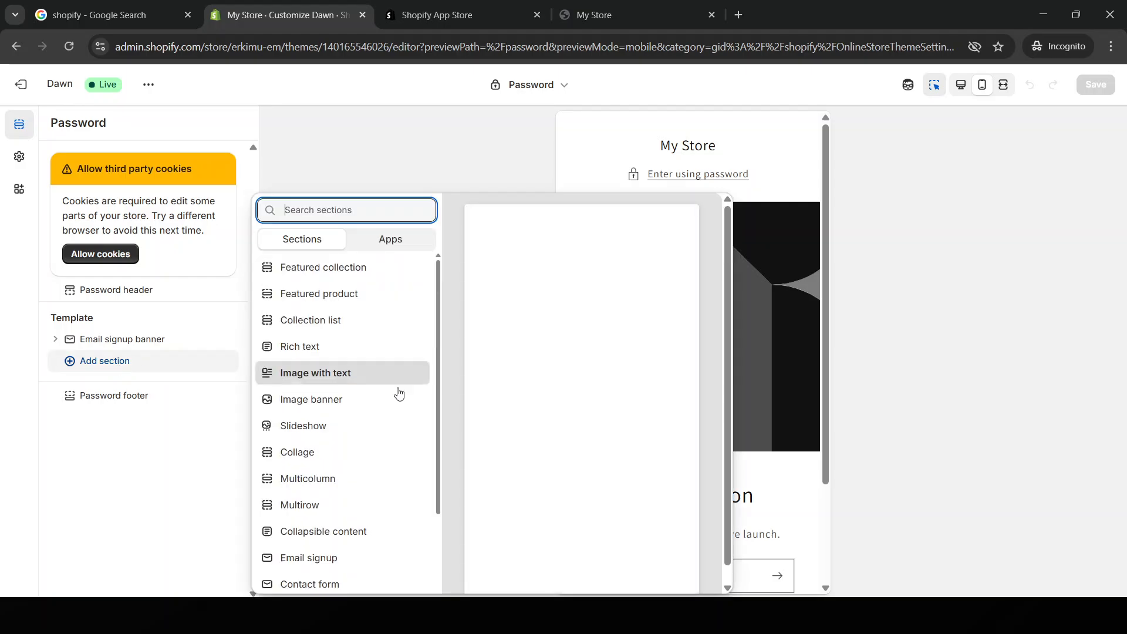
{"action": "scroll", "coordinate": [399, 393], "scroll_direction": "down", "scroll_amount": 3}
{"action": "key", "text": "Escape"}
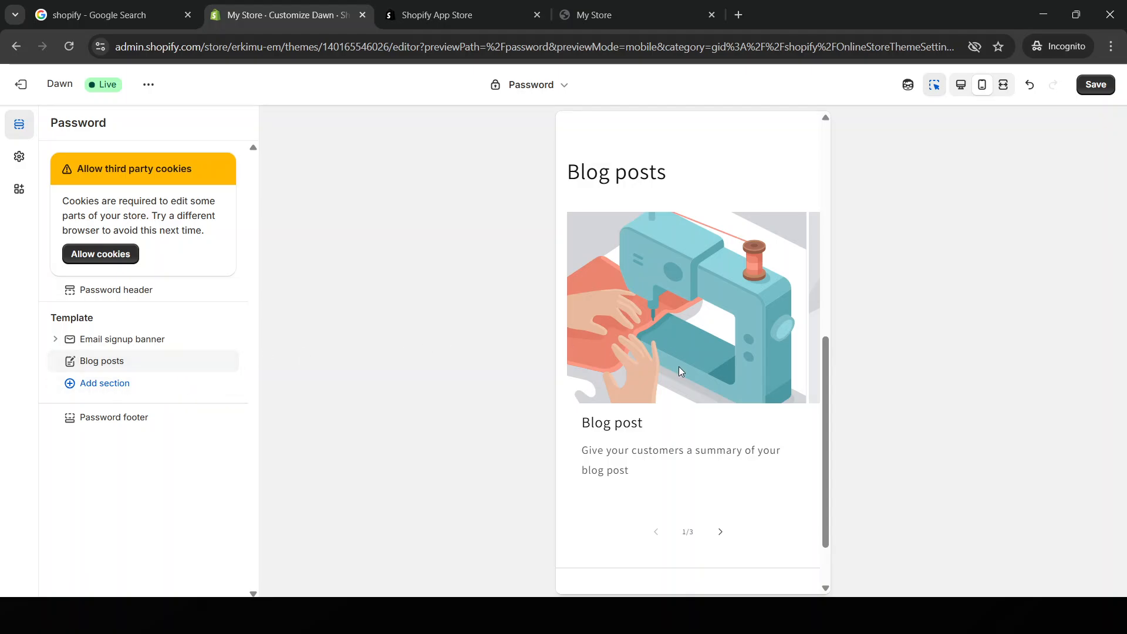
{"action": "scroll", "coordinate": [646, 371], "scroll_direction": "down", "scroll_amount": 1}
Open the Blog posts section's settings and set its heading to "me myself and i".
{"action": "double_click", "coordinate": [636, 355]}
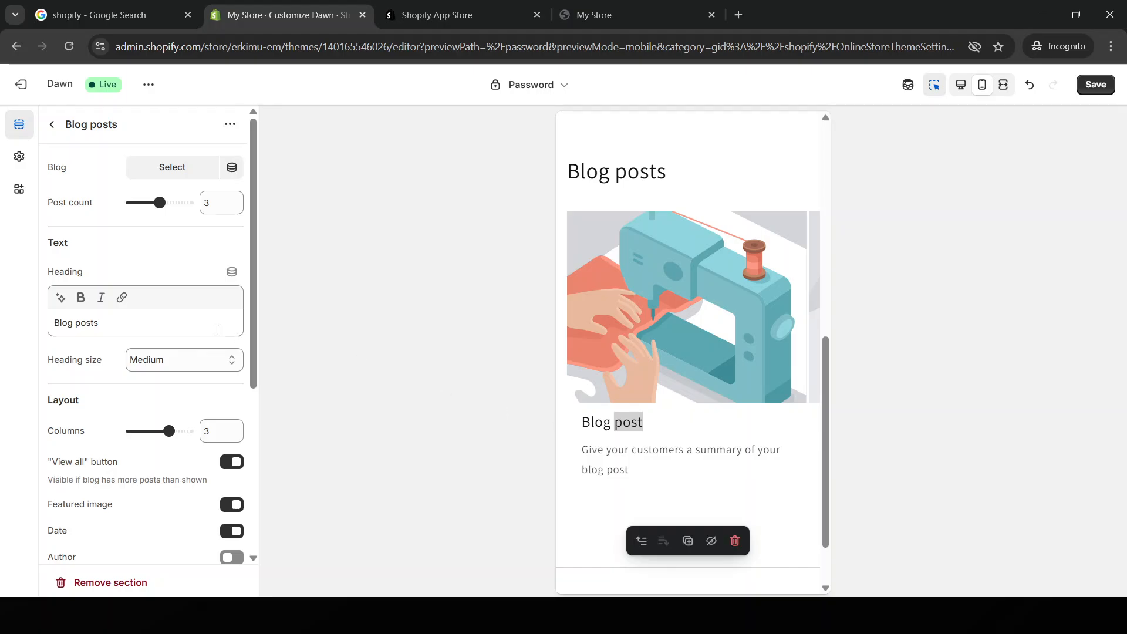
{"action": "left_click", "coordinate": [146, 322]}
{"action": "triple_click", "coordinate": [146, 321]}
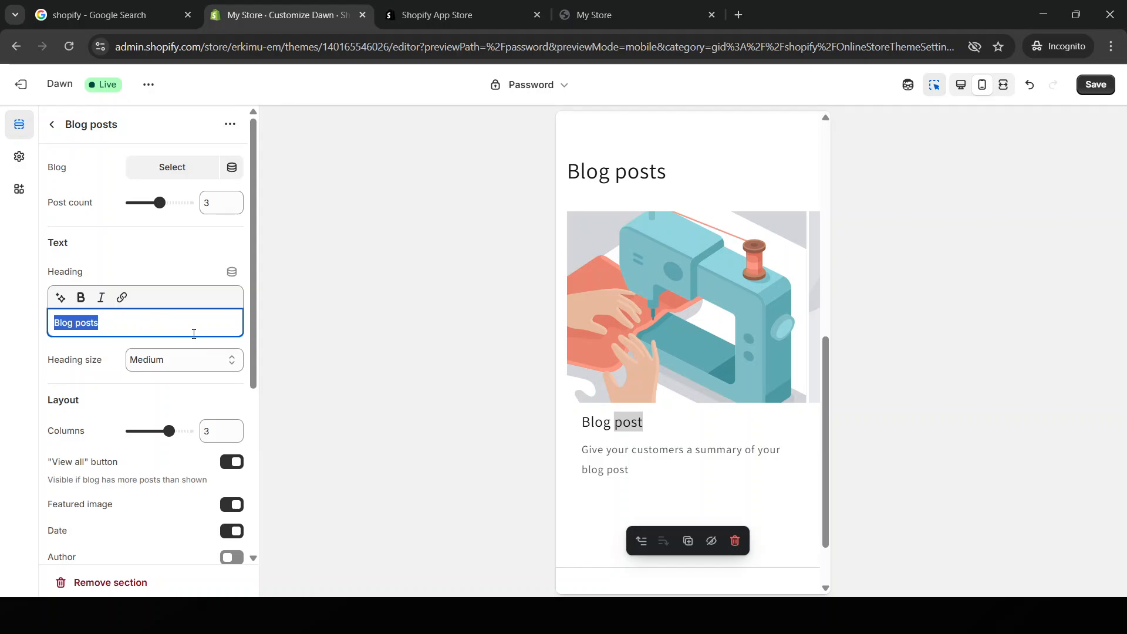
{"action": "scroll", "coordinate": [194, 334], "scroll_direction": "down", "scroll_amount": 3}
{"action": "scroll", "coordinate": [196, 338], "scroll_direction": "up", "scroll_amount": 3}
{"action": "type", "text": "m"}
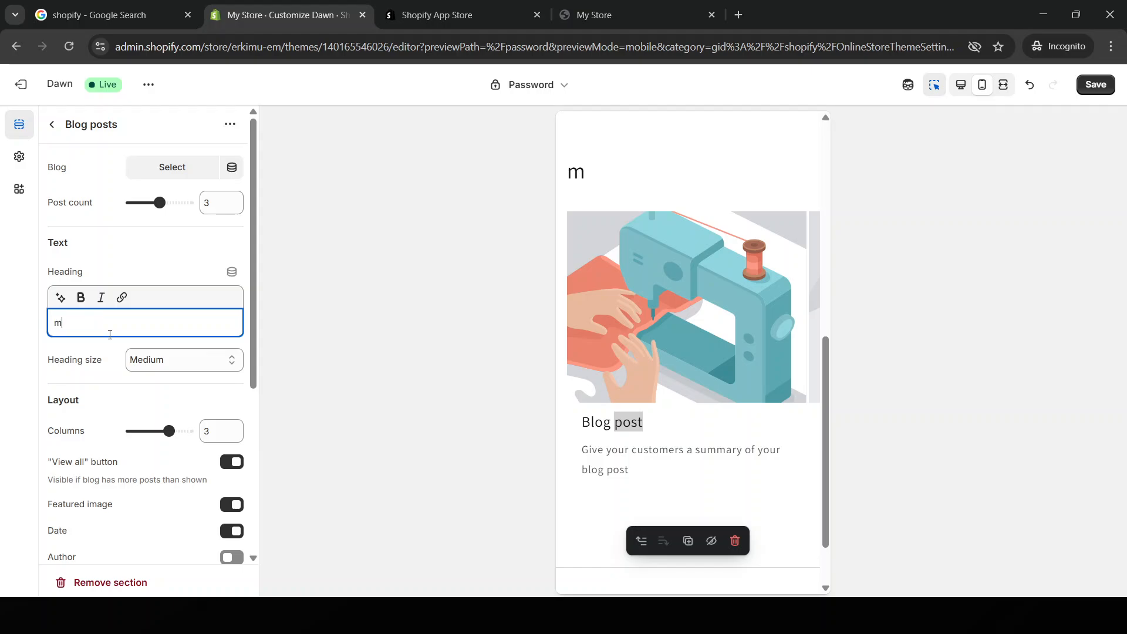
{"action": "type", "text": "e myseelf and i"}
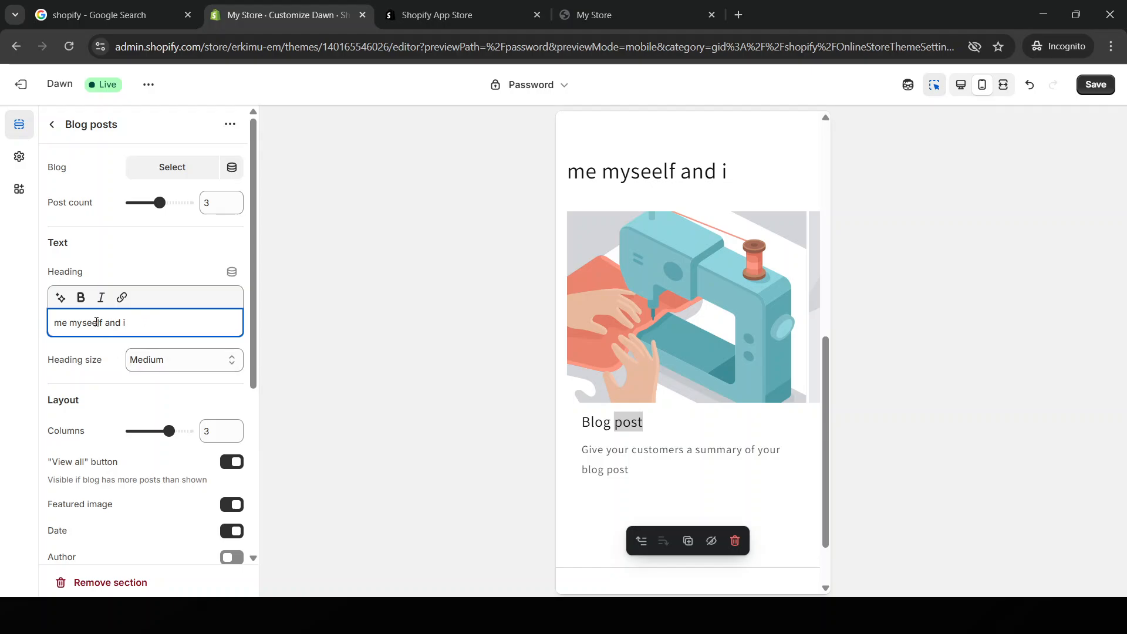
{"action": "key", "text": "BackSpace"}
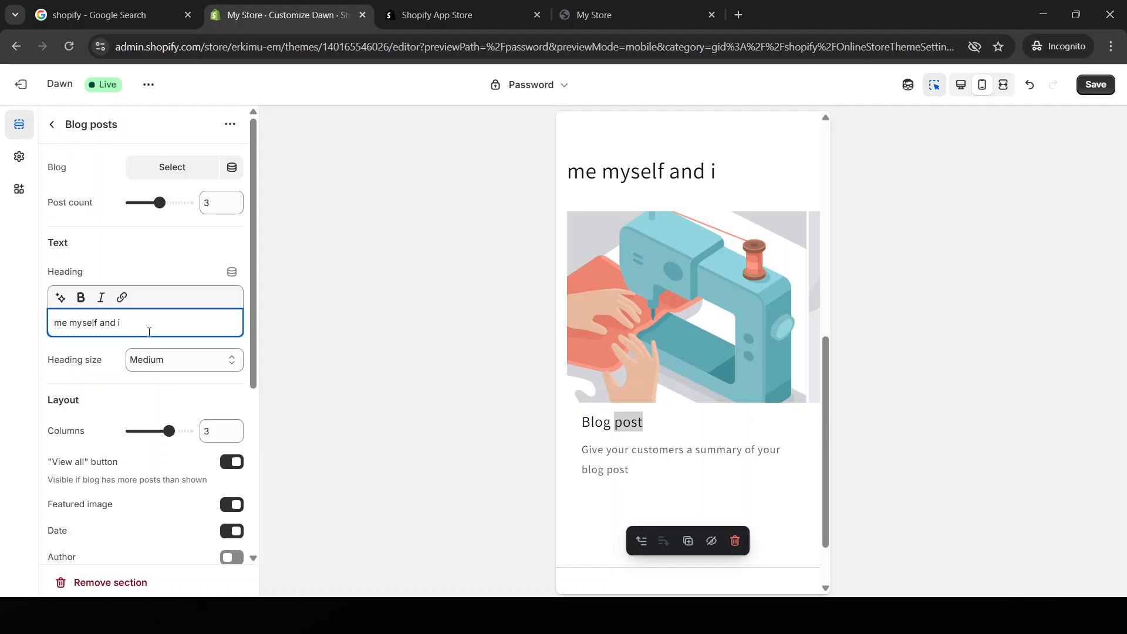
Format the Blog posts section's whole heading as bold and italic.
{"action": "left_click_drag", "start_coordinate": [149, 332], "coordinate": [16, 338]}
{"action": "left_click", "coordinate": [81, 297]}
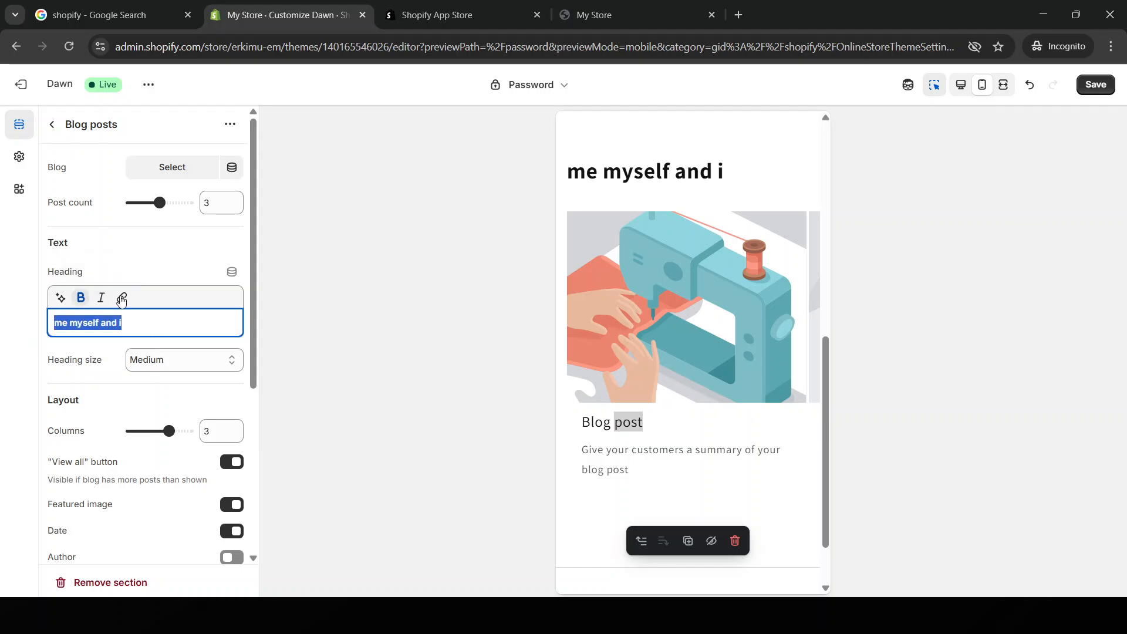
{"action": "left_click", "coordinate": [98, 301]}
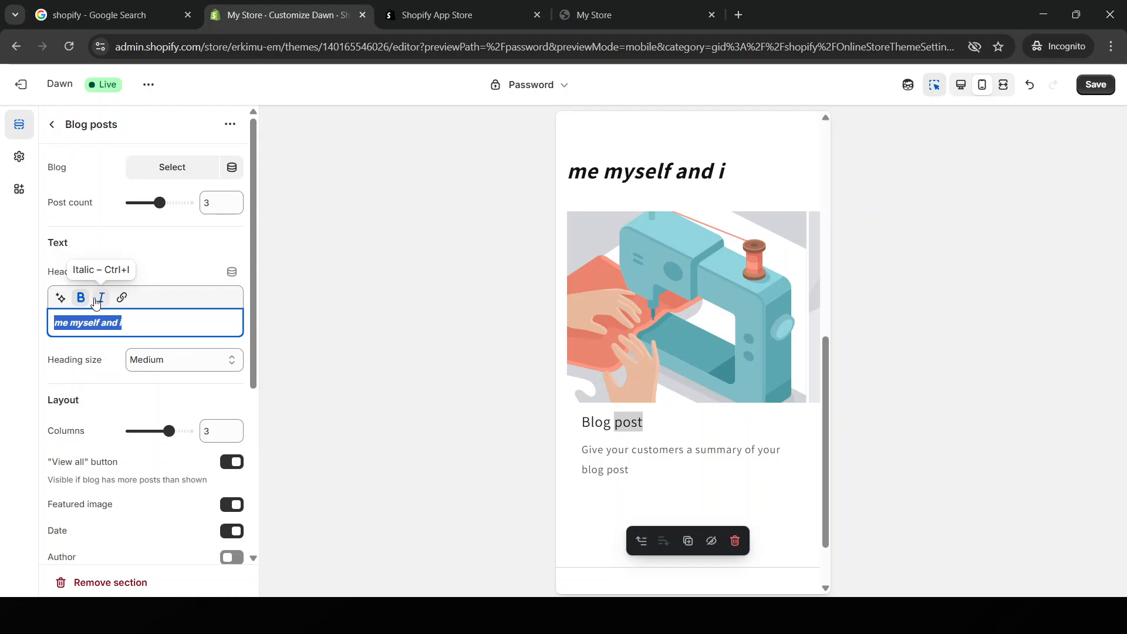
{"action": "left_click", "coordinate": [335, 357]}
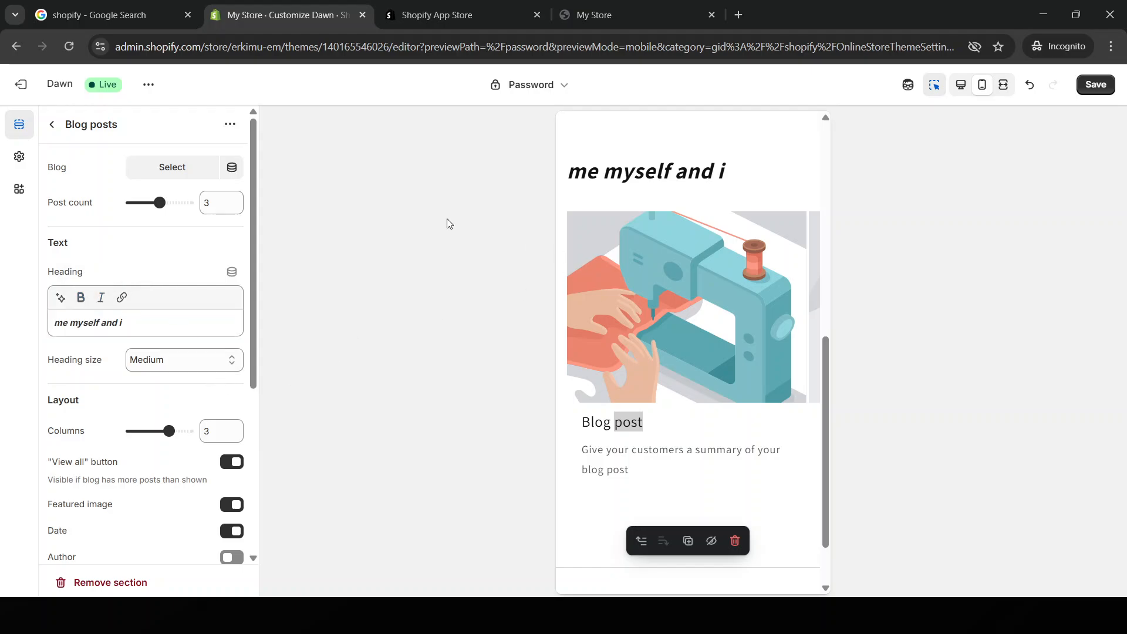
Leave the theme customizer without saving the changes and open the code editor for the Dawn theme.
{"action": "left_click", "coordinate": [16, 46]}
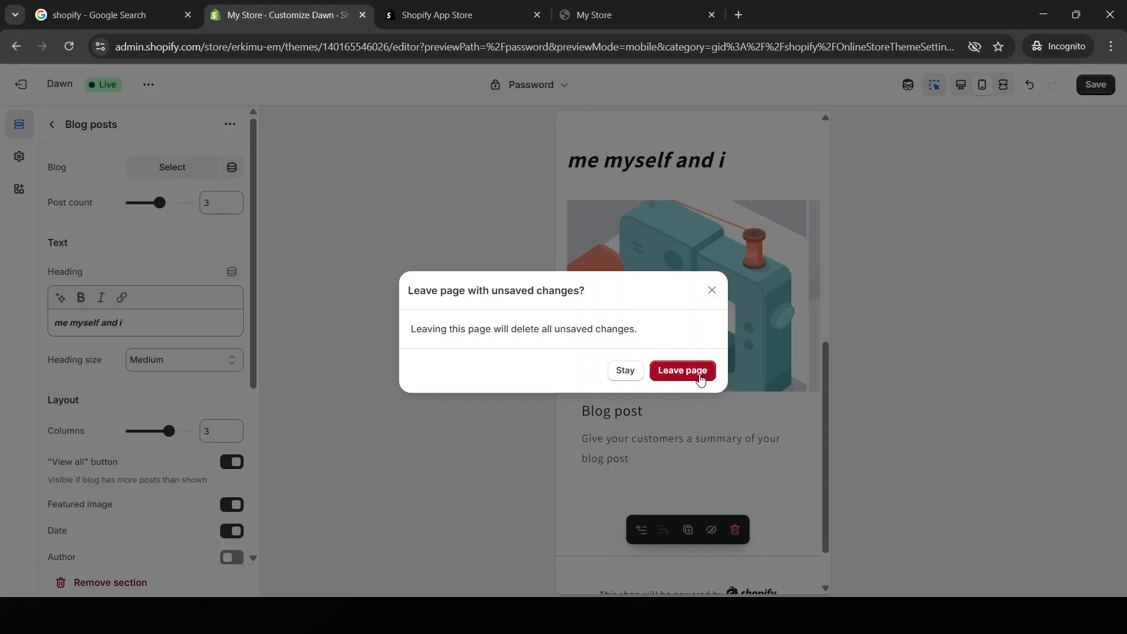
{"action": "left_click", "coordinate": [693, 374]}
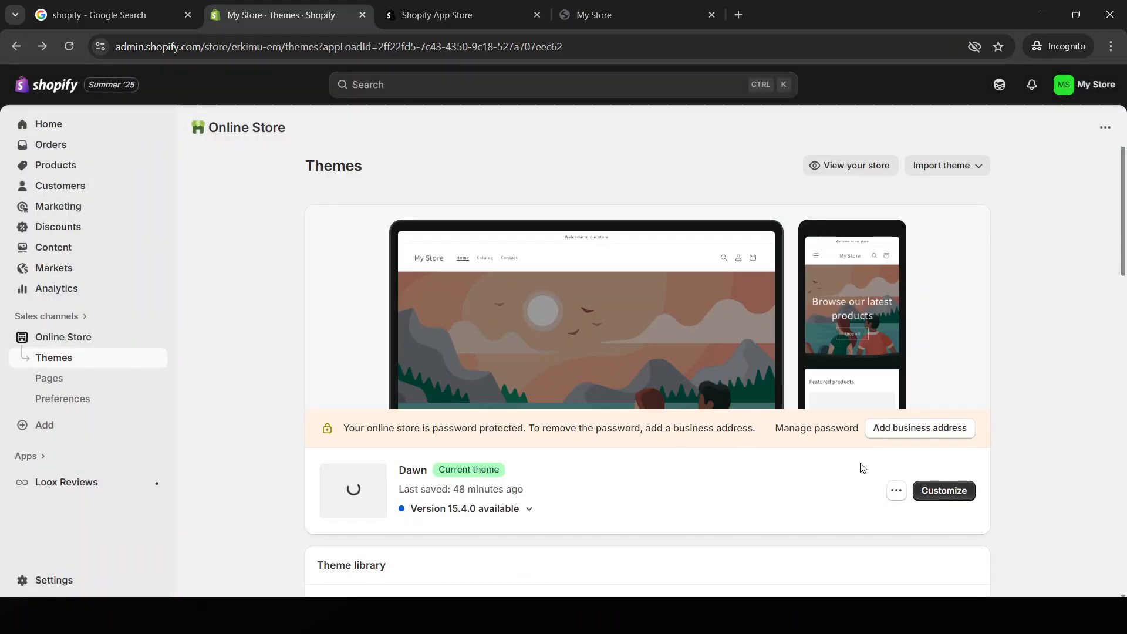
{"action": "left_click", "coordinate": [896, 491]}
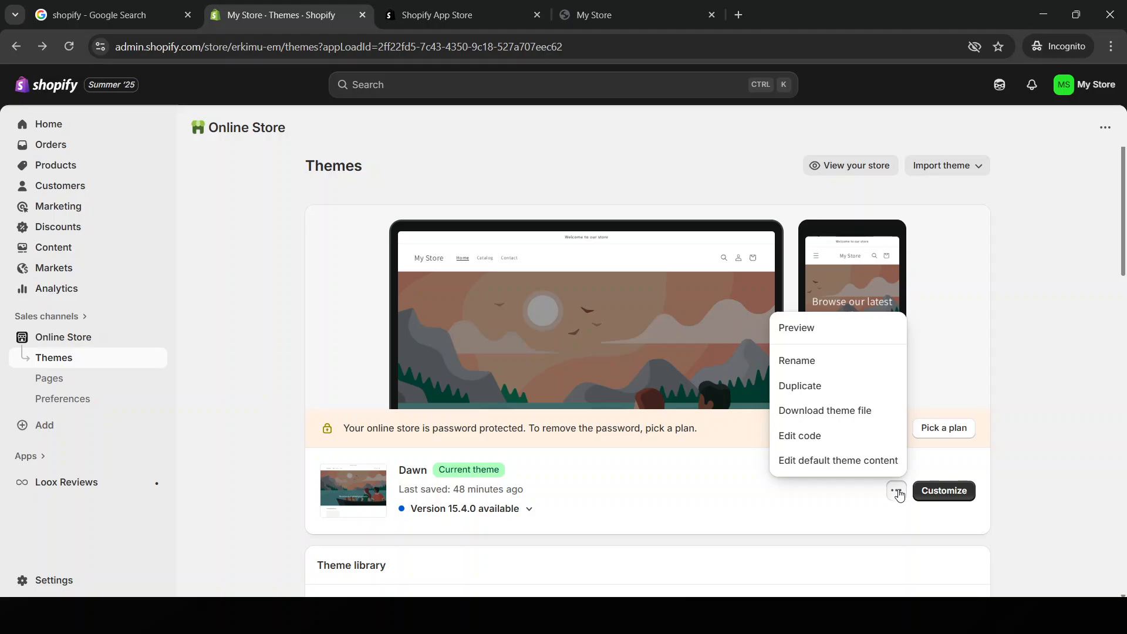
{"action": "left_click", "coordinate": [834, 437]}
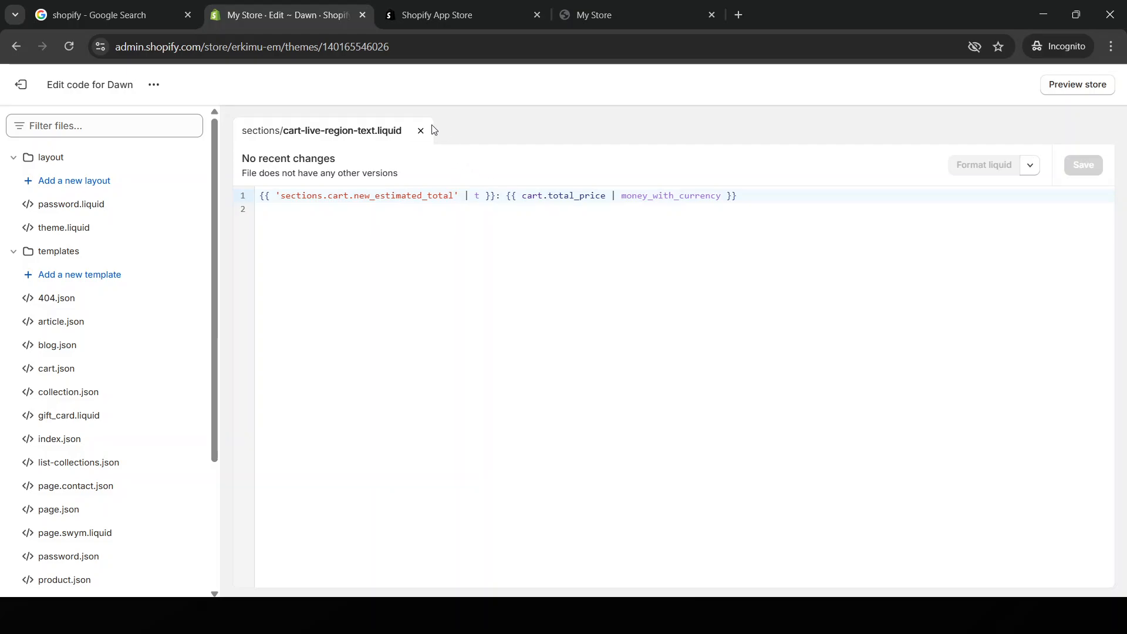
Close the open cart-live-region-text.liquid file, collapse the templates folder and browse the files in the sections folder.
{"action": "left_click", "coordinate": [420, 130]}
{"action": "left_click", "coordinate": [54, 253]}
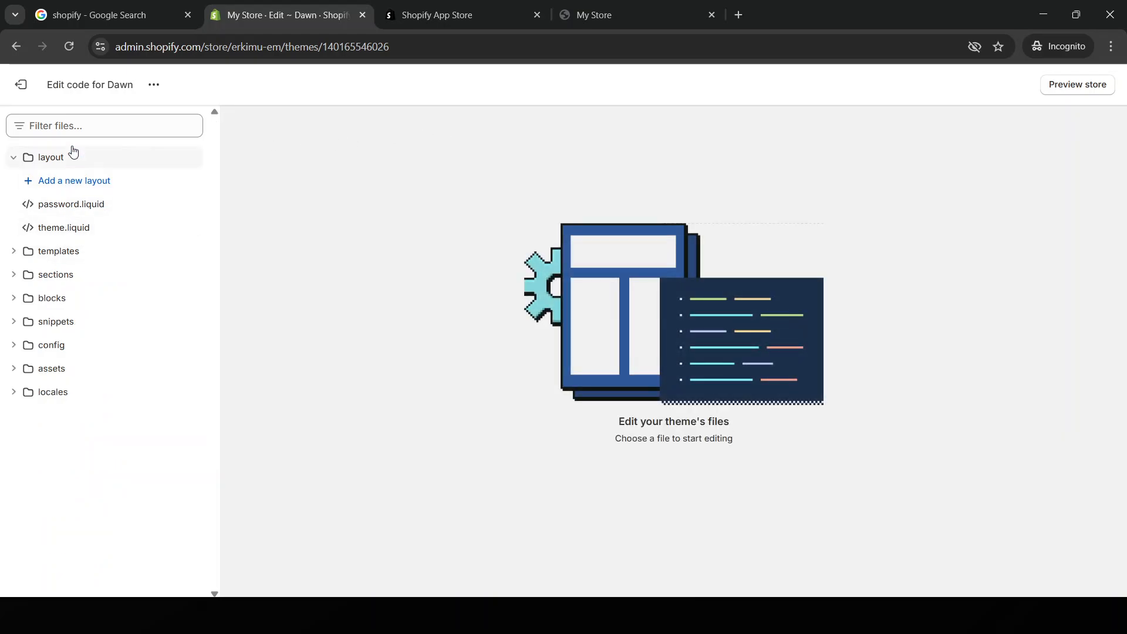
{"action": "left_click", "coordinate": [69, 276]}
{"action": "scroll", "coordinate": [81, 299], "scroll_direction": "down", "scroll_amount": 1}
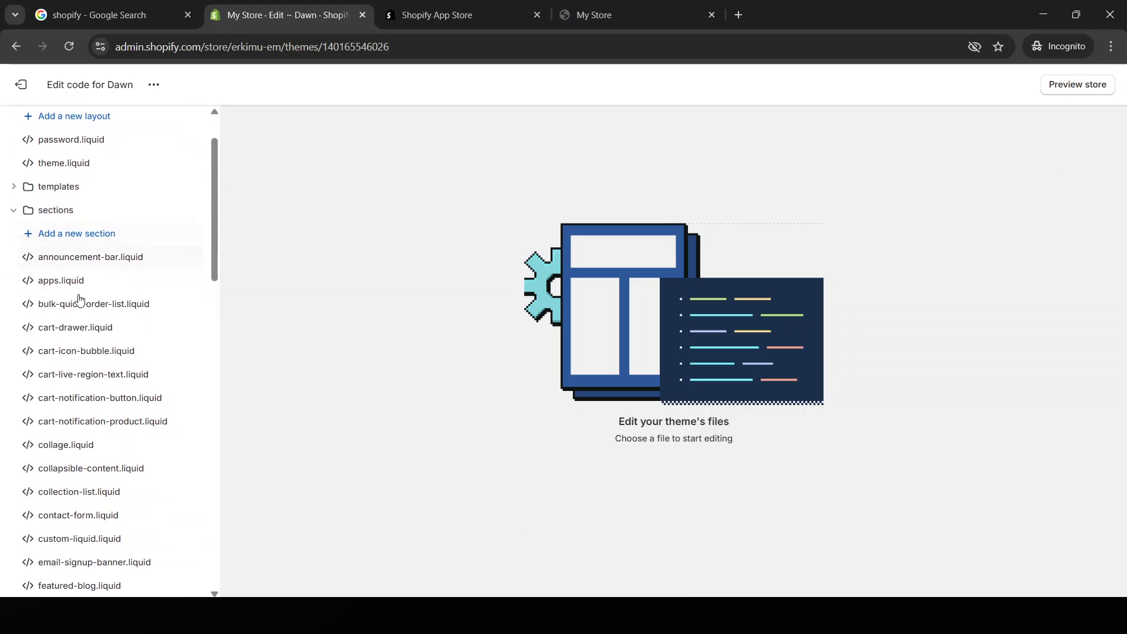
{"action": "scroll", "coordinate": [81, 298], "scroll_direction": "down", "scroll_amount": 2}
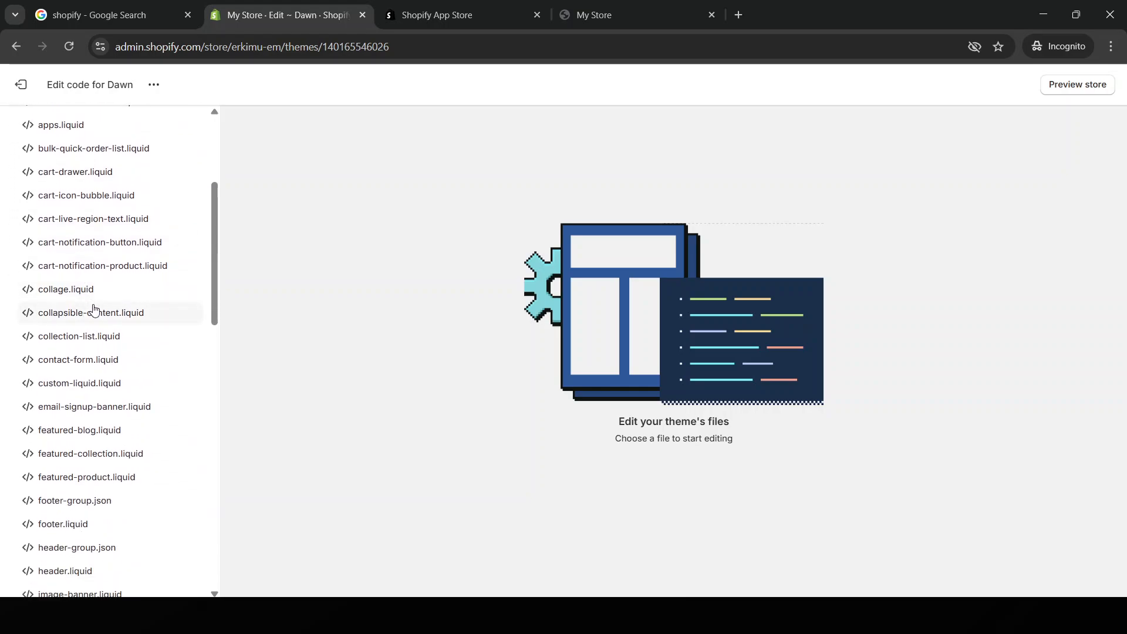
{"action": "scroll", "coordinate": [94, 309], "scroll_direction": "up", "scroll_amount": 2}
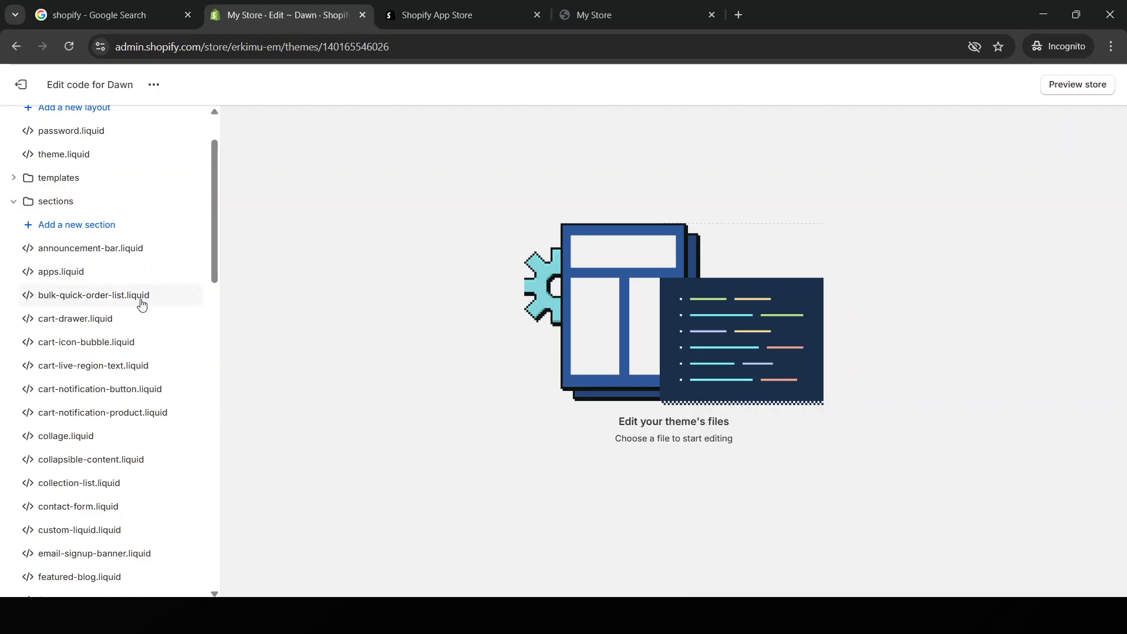
Open the announcement-bar.liquid section file, look over its code and close it.
{"action": "left_click", "coordinate": [150, 268]}
{"action": "left_click", "coordinate": [154, 249]}
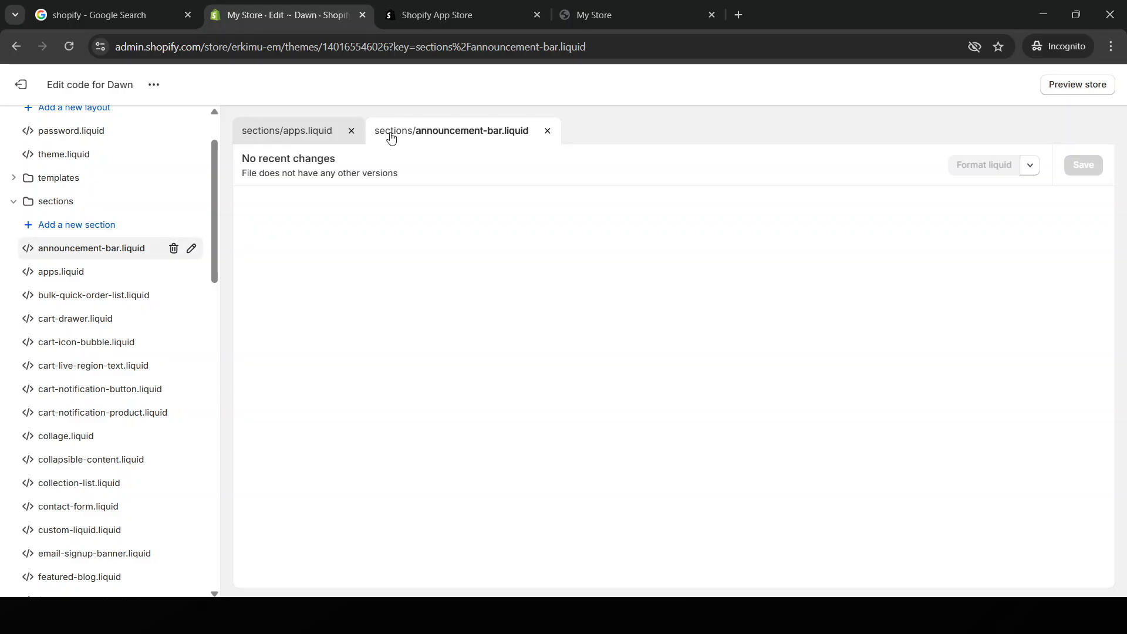
{"action": "left_click", "coordinate": [351, 130]}
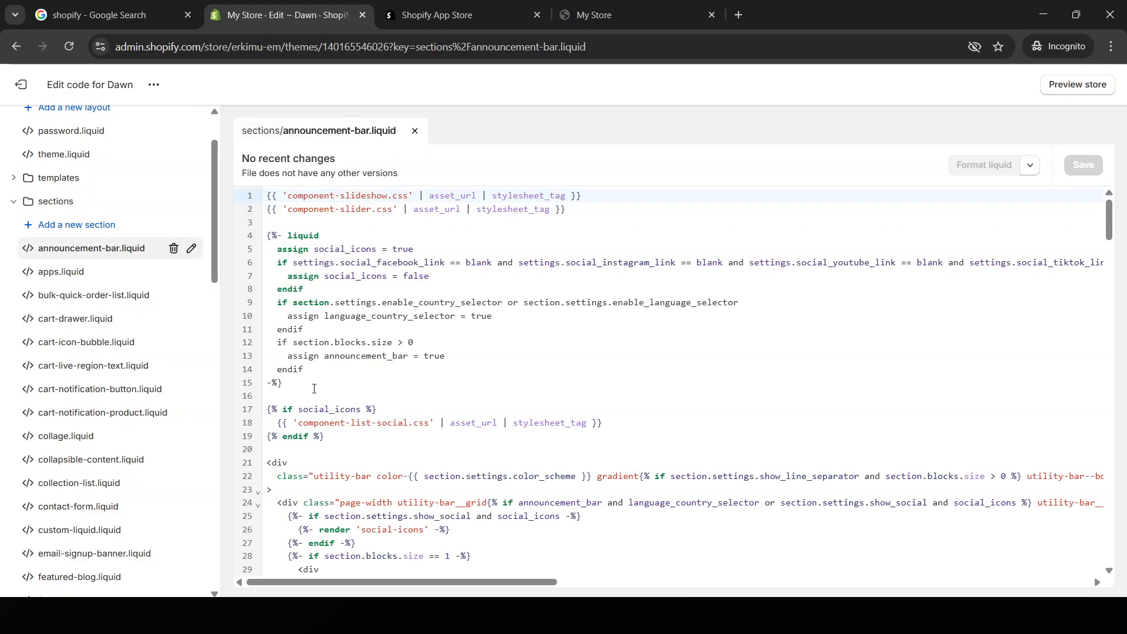
{"action": "scroll", "coordinate": [314, 389], "scroll_direction": "down", "scroll_amount": 10}
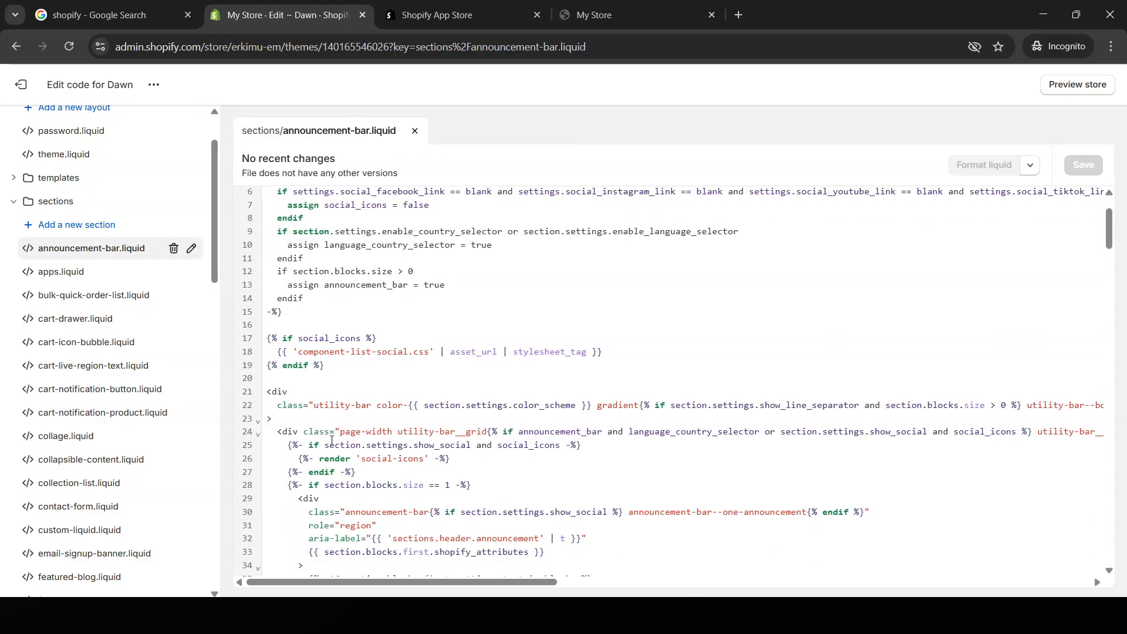
{"action": "left_click", "coordinate": [415, 130]}
Filter the theme files by "ar" and open main-article.liquid from the sections folder to view its code.
{"action": "scroll", "coordinate": [94, 341], "scroll_direction": "down", "scroll_amount": 3}
{"action": "scroll", "coordinate": [75, 420], "scroll_direction": "down", "scroll_amount": 12}
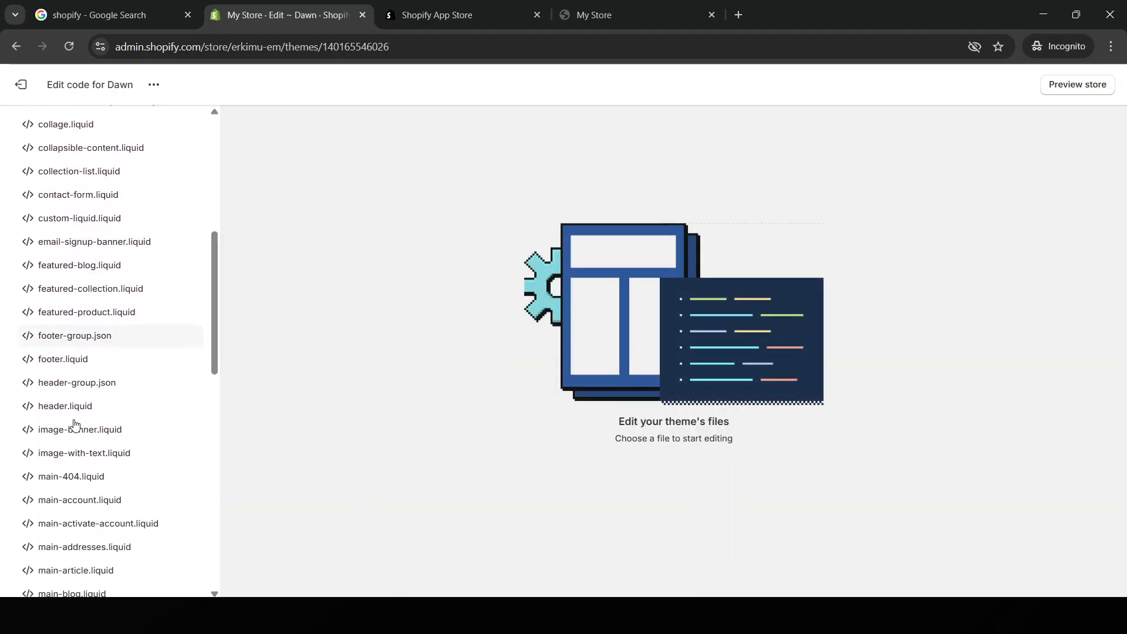
{"action": "scroll", "coordinate": [76, 443], "scroll_direction": "up", "scroll_amount": 15}
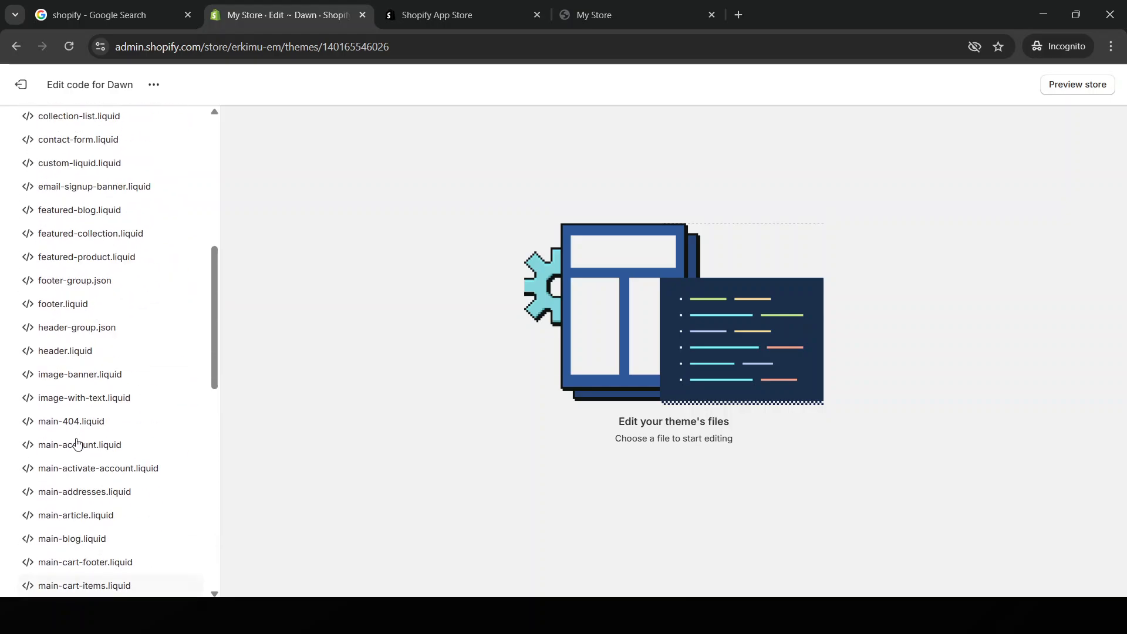
{"action": "left_click", "coordinate": [107, 124]}
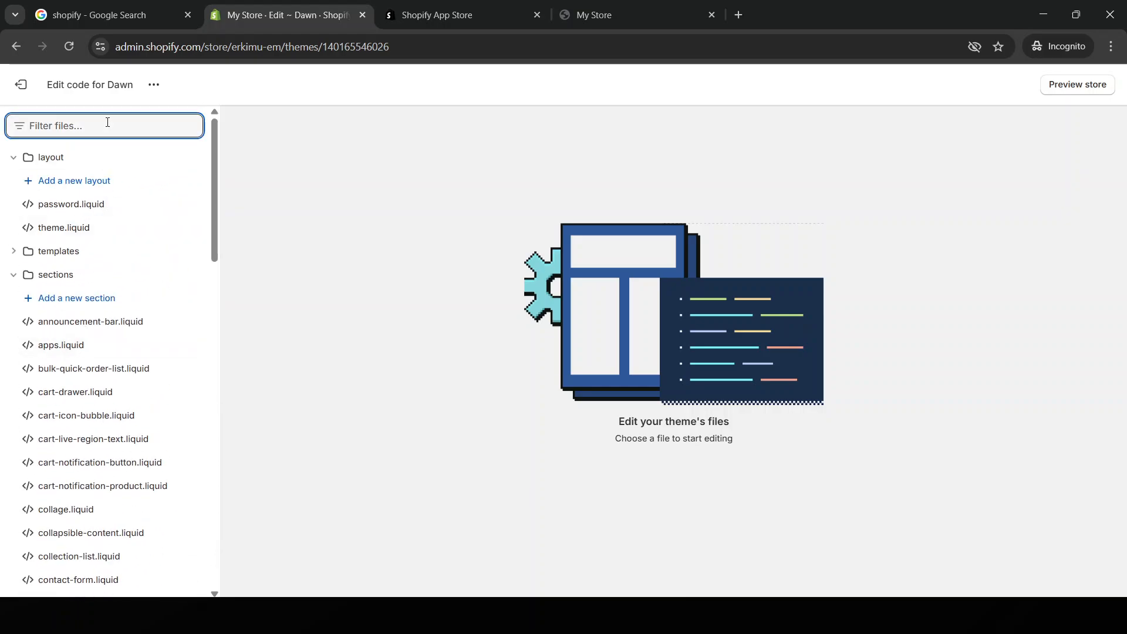
{"action": "type", "text": "ar"}
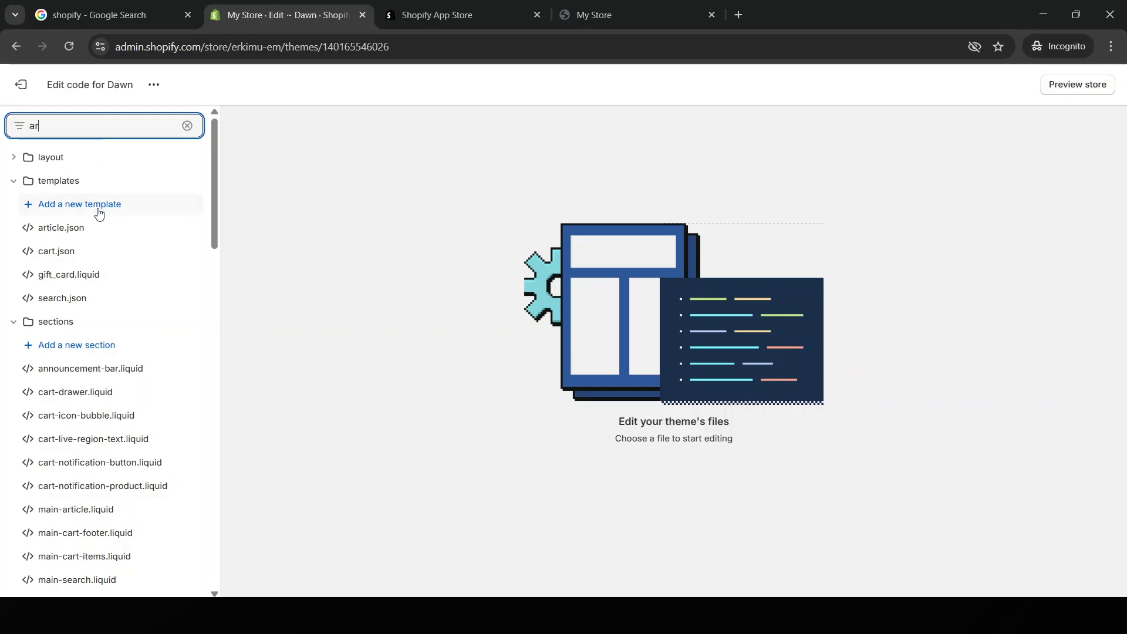
{"action": "left_click", "coordinate": [111, 509]}
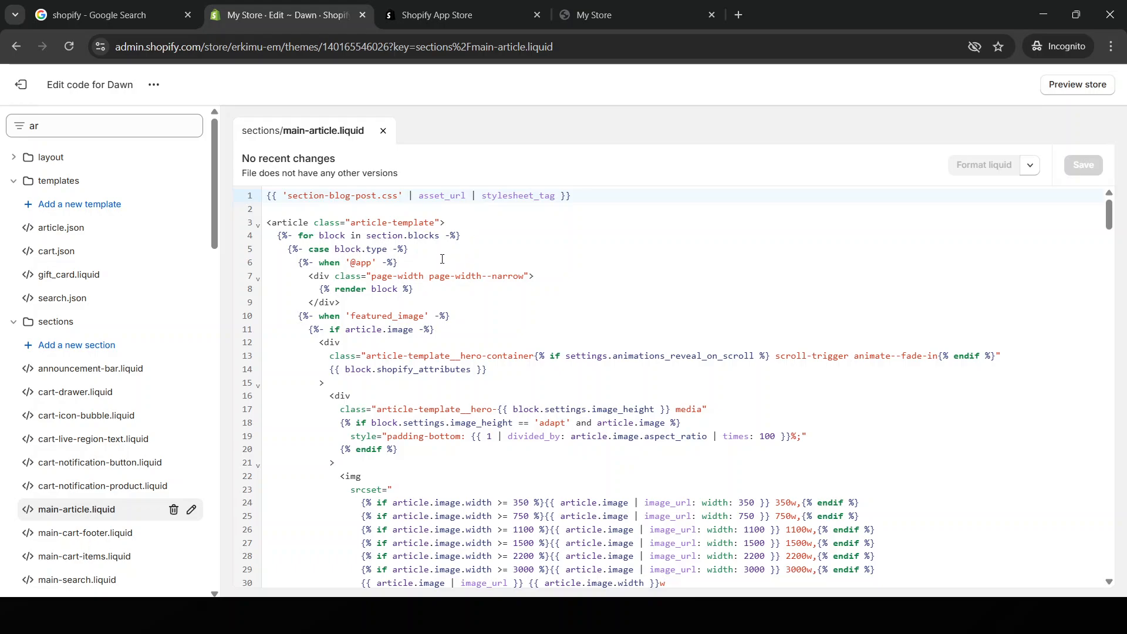
{"action": "left_click", "coordinate": [439, 384]}
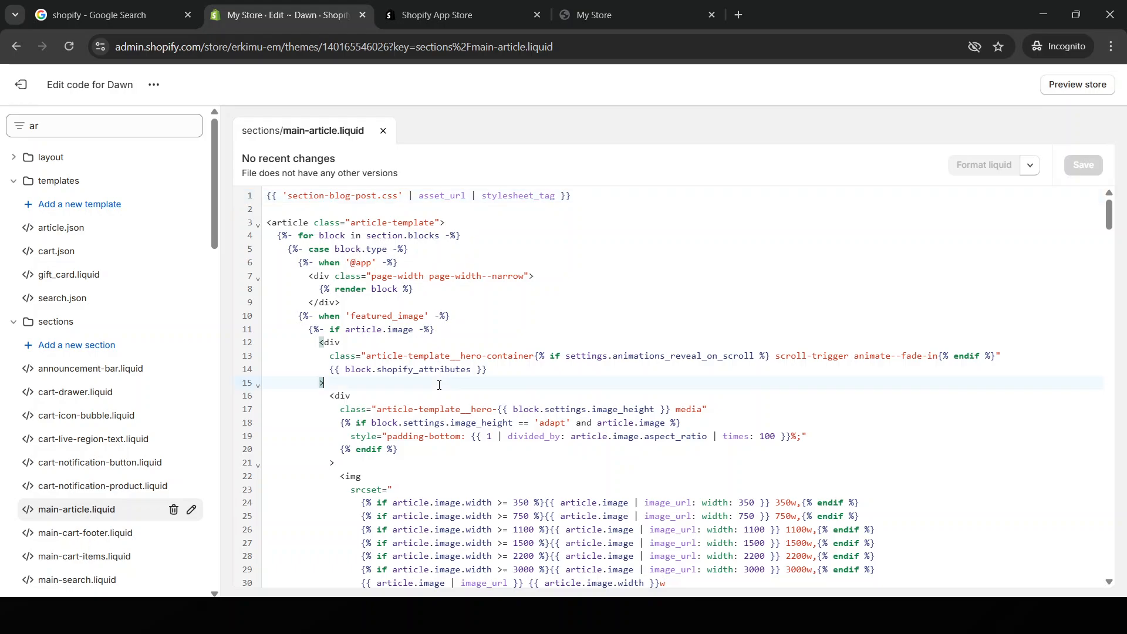
Leave the code editor, look over the storefront's home page in the other My Store tab and return to the Themes page.
{"action": "left_click", "coordinate": [16, 46]}
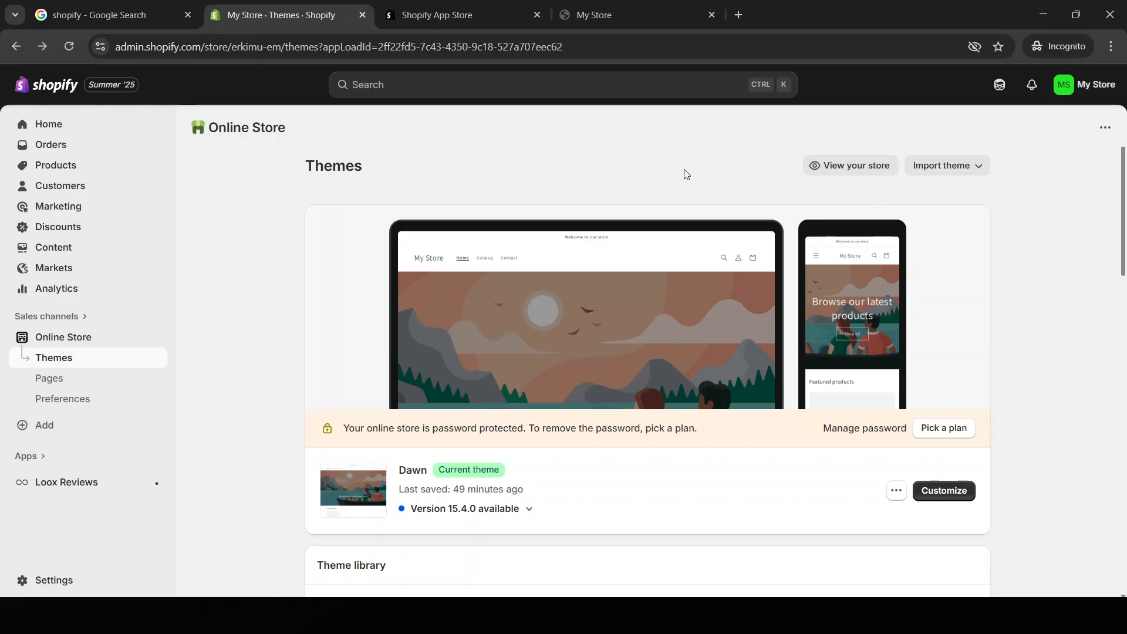
{"action": "left_click", "coordinate": [627, 5]}
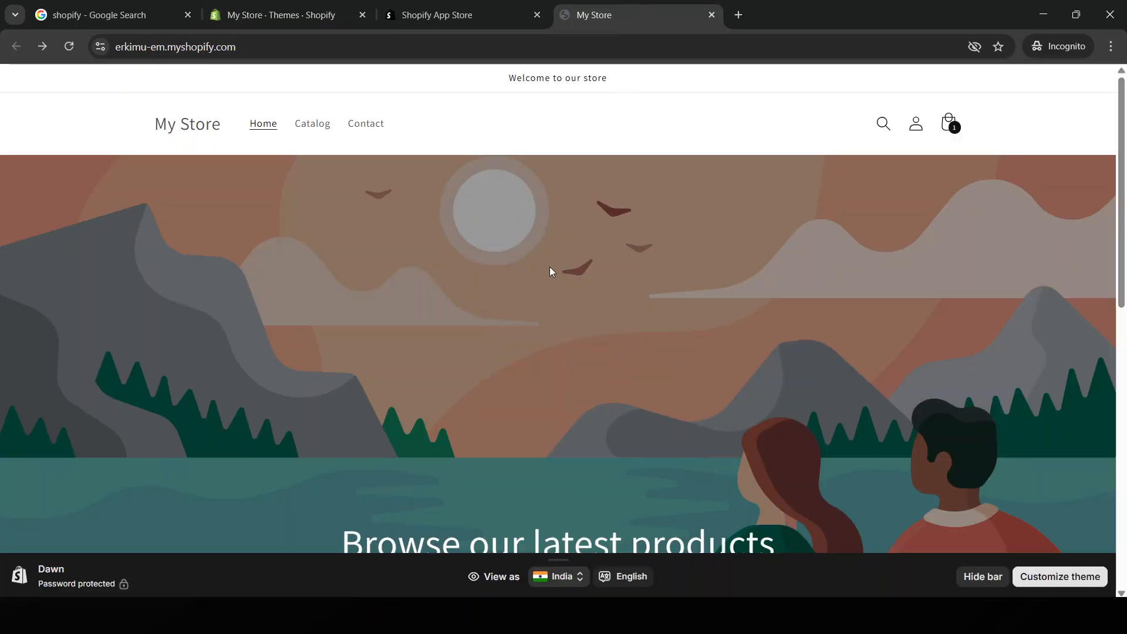
{"action": "scroll", "coordinate": [552, 276], "scroll_direction": "down", "scroll_amount": 10}
{"action": "scroll", "coordinate": [757, 364], "scroll_direction": "up", "scroll_amount": 7}
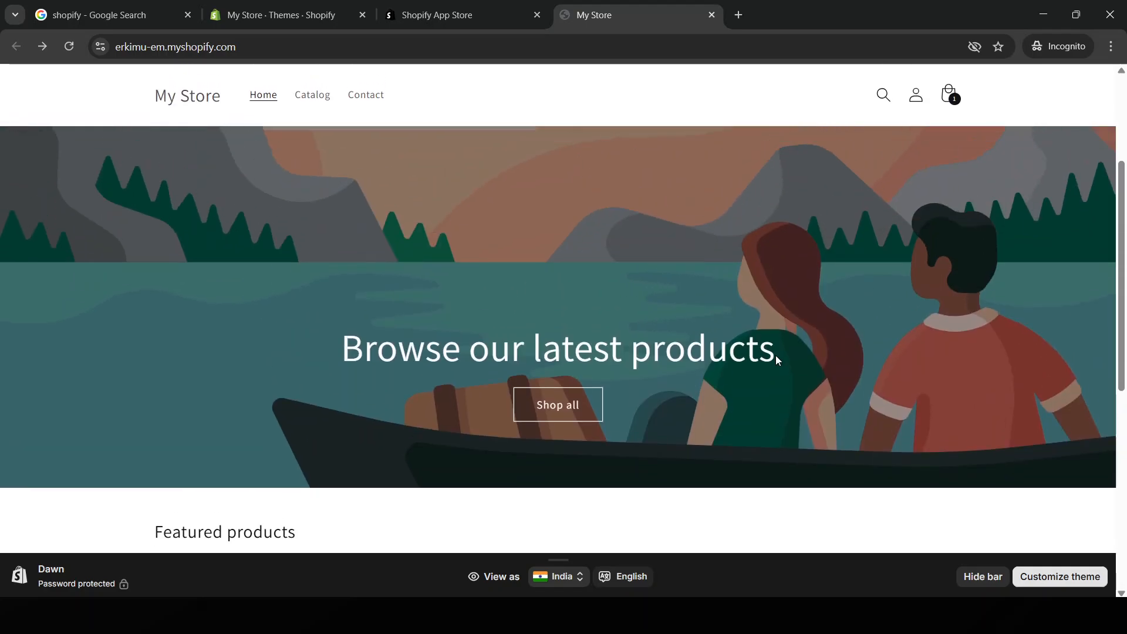
{"action": "scroll", "coordinate": [781, 354], "scroll_direction": "up", "scroll_amount": 3}
{"action": "left_click", "coordinate": [311, 15]}
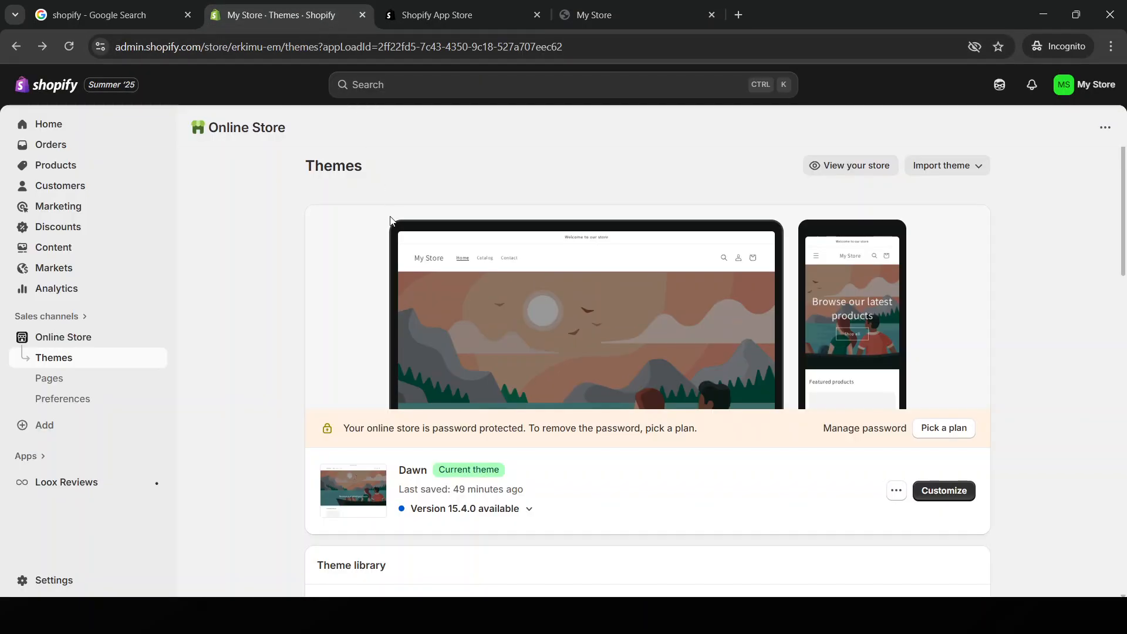